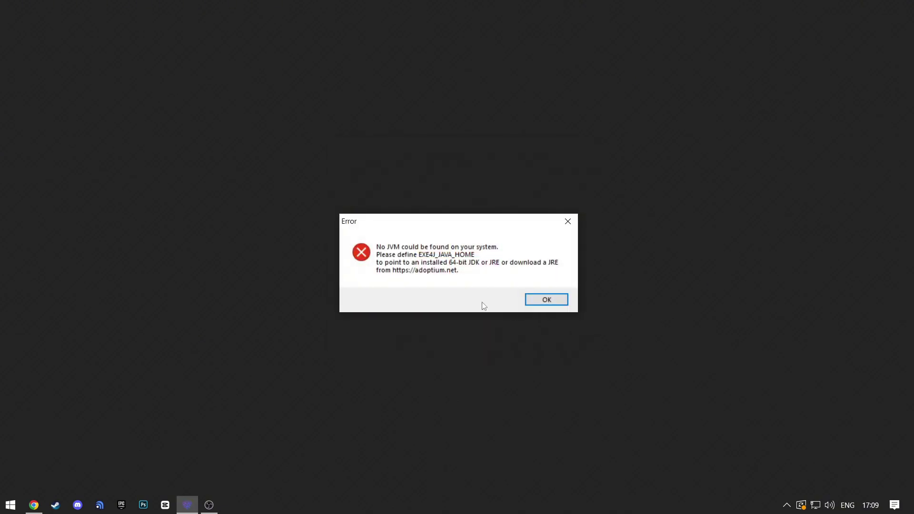
Step: Acknowledge the 'No JVM could be found' error with OK, returning to the desktop
{"action": "left_click", "coordinate": [552, 301]}
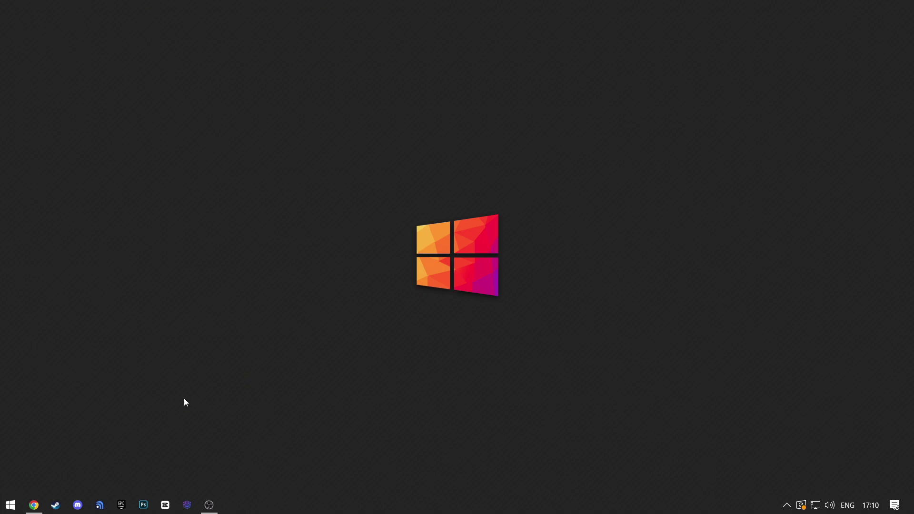
Step: Run 'java -version' in a new Command Prompt to confirm Java is missing
{"action": "left_click", "coordinate": [11, 505]}
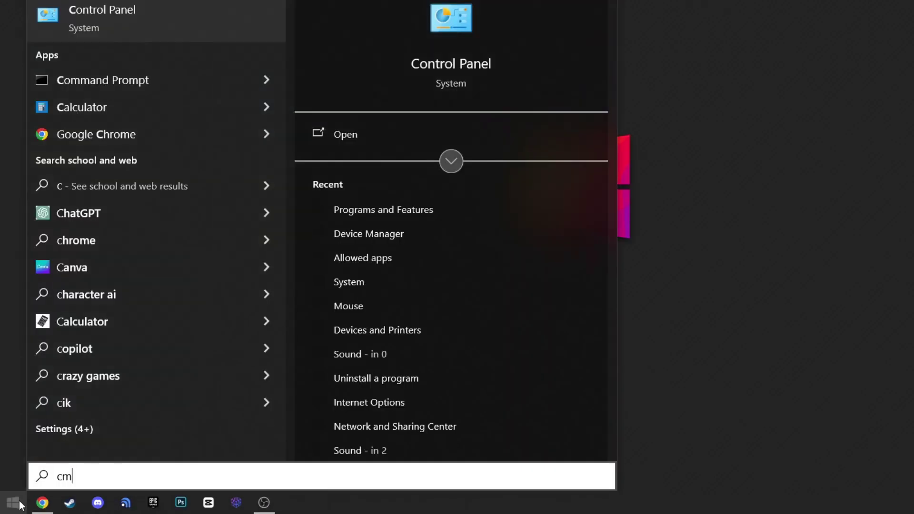
{"action": "type", "text": "cmd"}
{"action": "key", "text": "Return"}
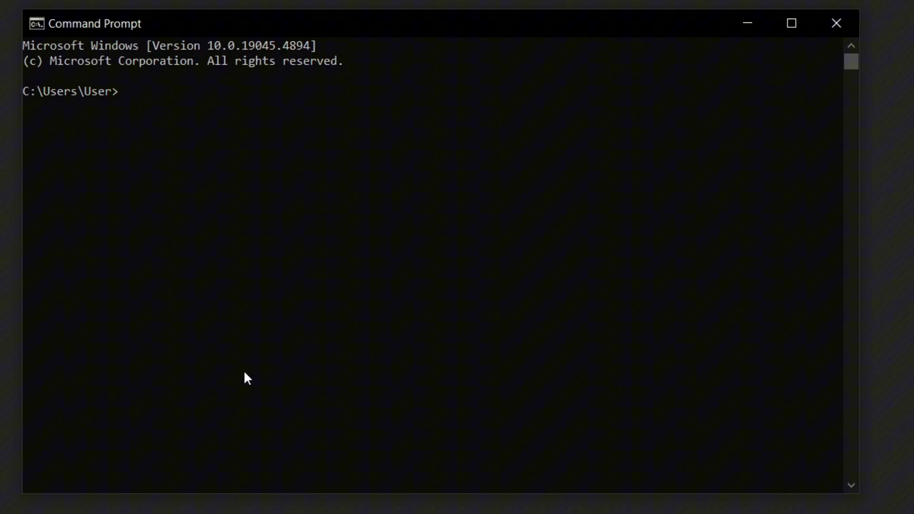
{"action": "type", "text": "java -vers"}
{"action": "type", "text": "ion"}
{"action": "key", "text": "Return"}
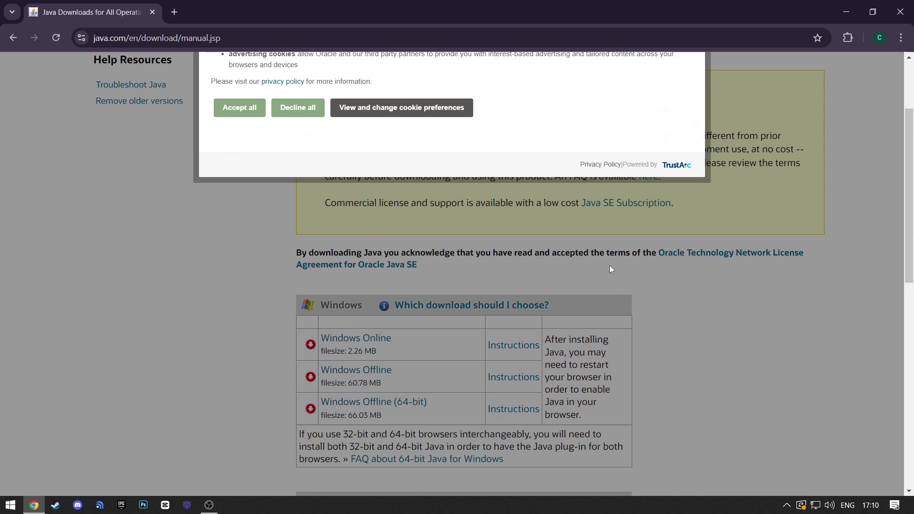
Step: Dismiss the cookie banner and download the 'Windows Offline (64-bit)' Java installer
{"action": "left_click", "coordinate": [298, 227]}
{"action": "scroll", "coordinate": [372, 272], "scroll_direction": "down", "scroll_amount": 4}
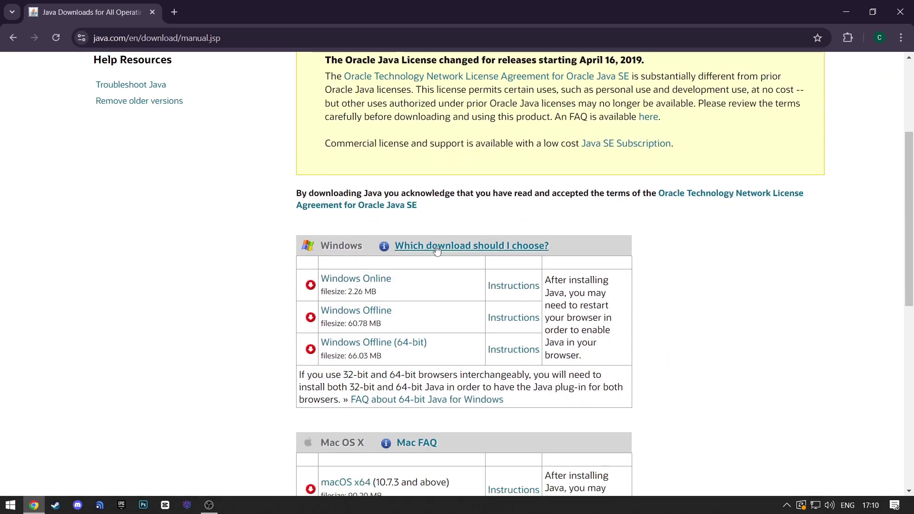
{"action": "scroll", "coordinate": [400, 271], "scroll_direction": "down", "scroll_amount": 2}
{"action": "left_click", "coordinate": [407, 285]}
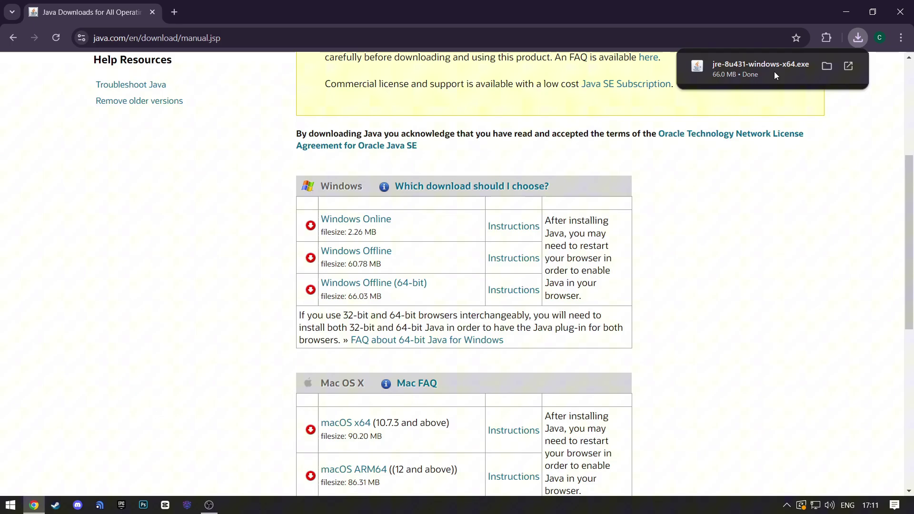
Step: Run jre-8u431-windows-x64.exe, install Java, and close the completed setup
{"action": "left_click", "coordinate": [775, 71]}
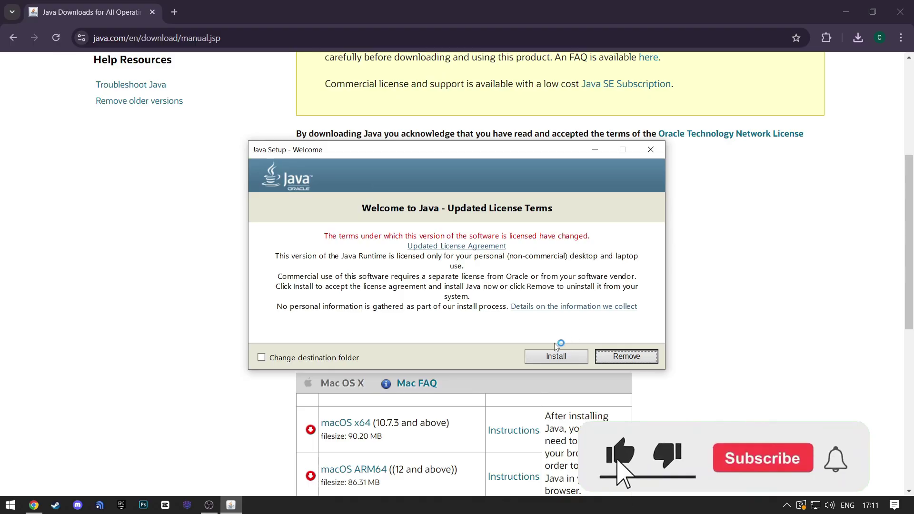
{"action": "left_click", "coordinate": [556, 356]}
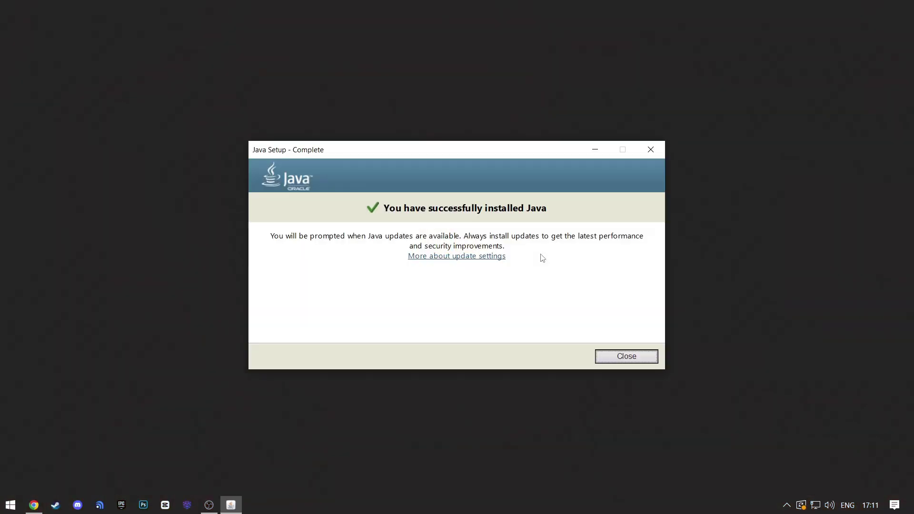
{"action": "left_click", "coordinate": [627, 356]}
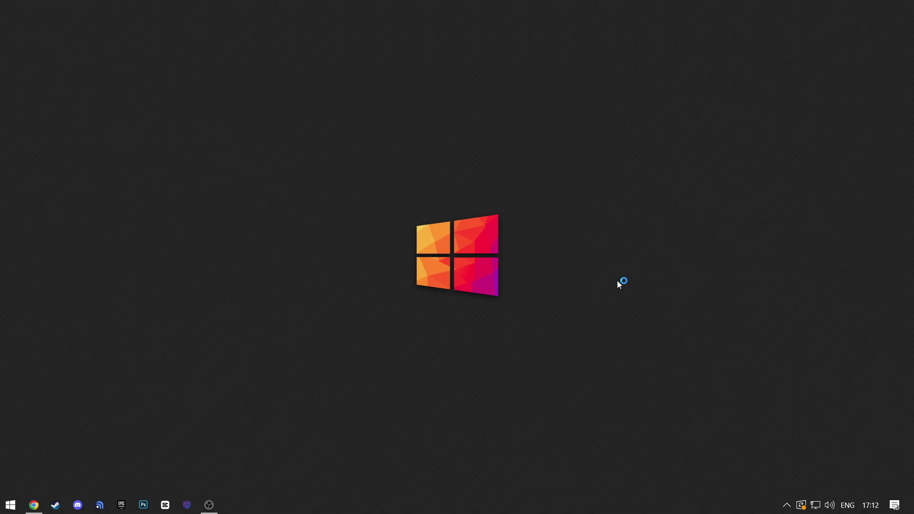